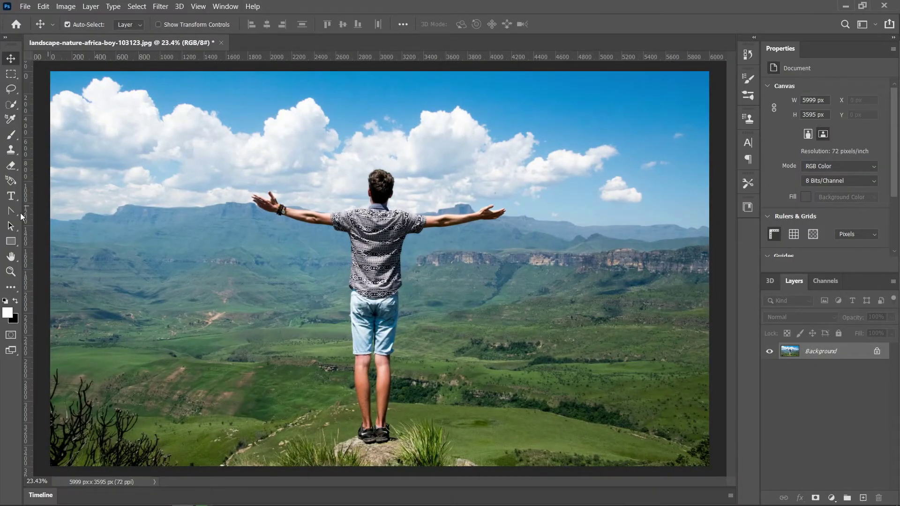
Draw a text box across the middle of the photo in Source Sans Pro Black Italic
{"action": "left_click", "coordinate": [11, 196]}
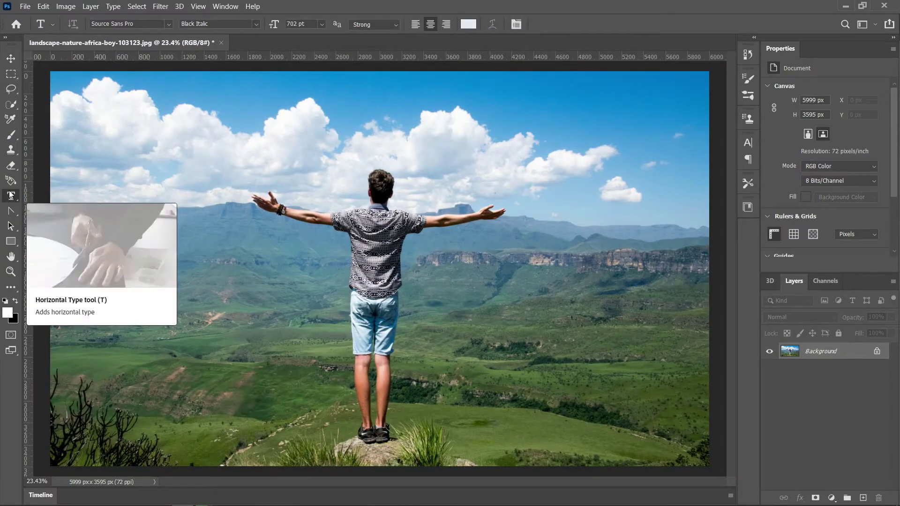
{"action": "mouse_move", "coordinate": [135, 181]}
{"action": "left_mouse_down"}
{"action": "mouse_move", "coordinate": [286, 283]}
{"action": "mouse_move", "coordinate": [697, 338]}
{"action": "left_mouse_up"}
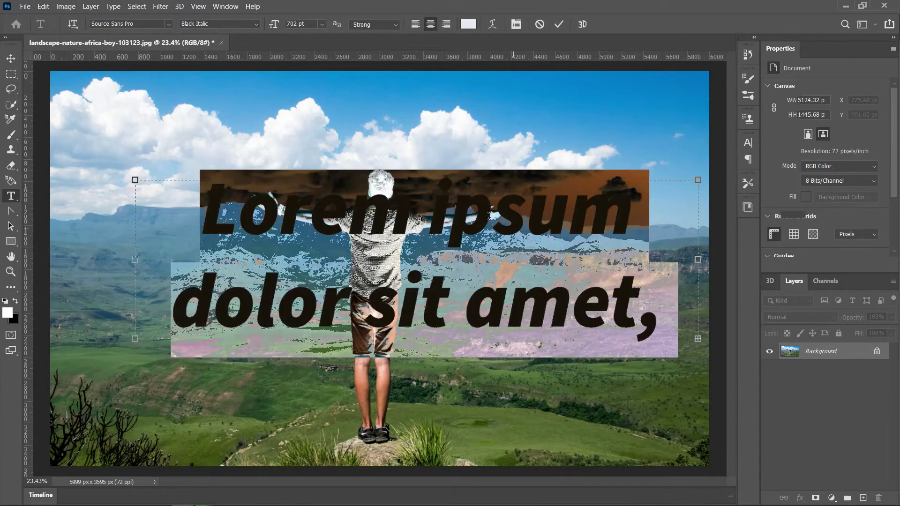
{"action": "left_click", "coordinate": [170, 25]}
{"action": "scroll", "coordinate": [243, 285], "scroll_direction": "down", "scroll_amount": 2}
{"action": "scroll", "coordinate": [244, 286], "scroll_direction": "down", "scroll_amount": 2}
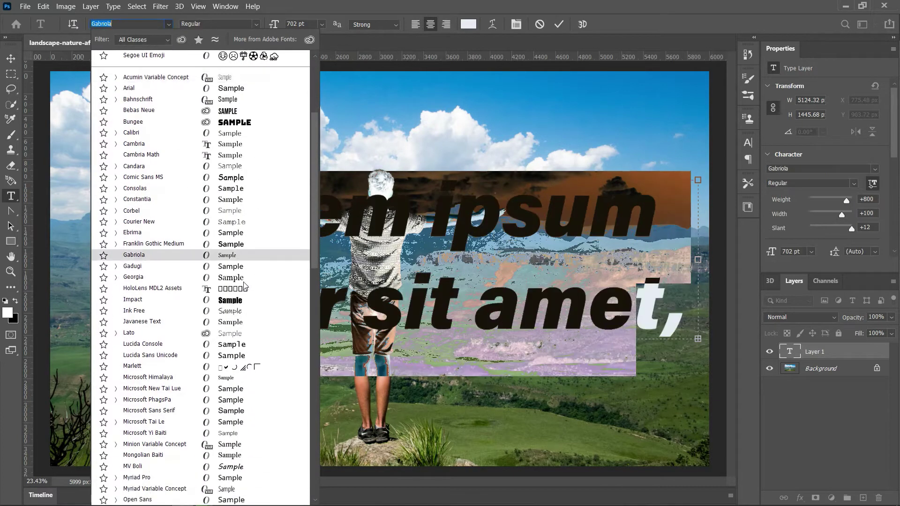
{"action": "scroll", "coordinate": [251, 289], "scroll_direction": "down", "scroll_amount": 5}
{"action": "key", "text": "Down"}
{"action": "key", "text": "Down"}
{"action": "key", "text": "Down"}
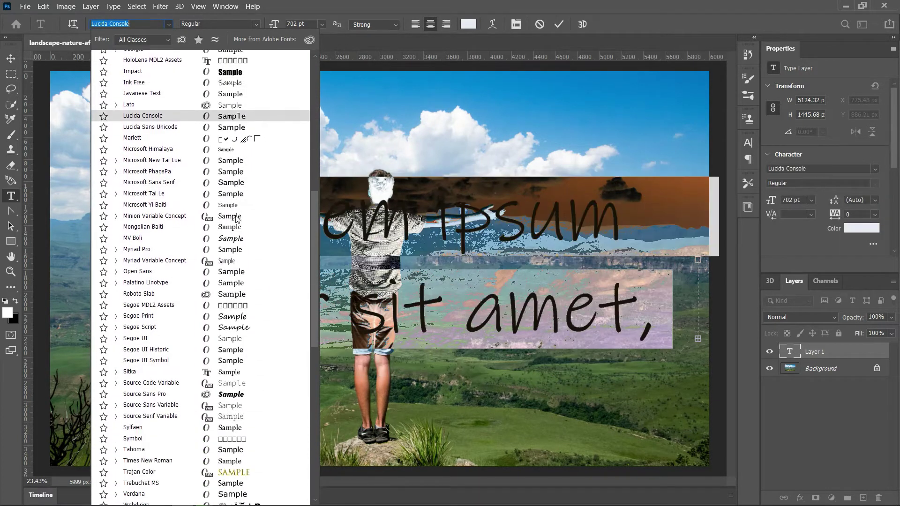
{"action": "scroll", "coordinate": [237, 218], "scroll_direction": "down", "scroll_amount": 3}
{"action": "scroll", "coordinate": [237, 218], "scroll_direction": "down", "scroll_amount": 2}
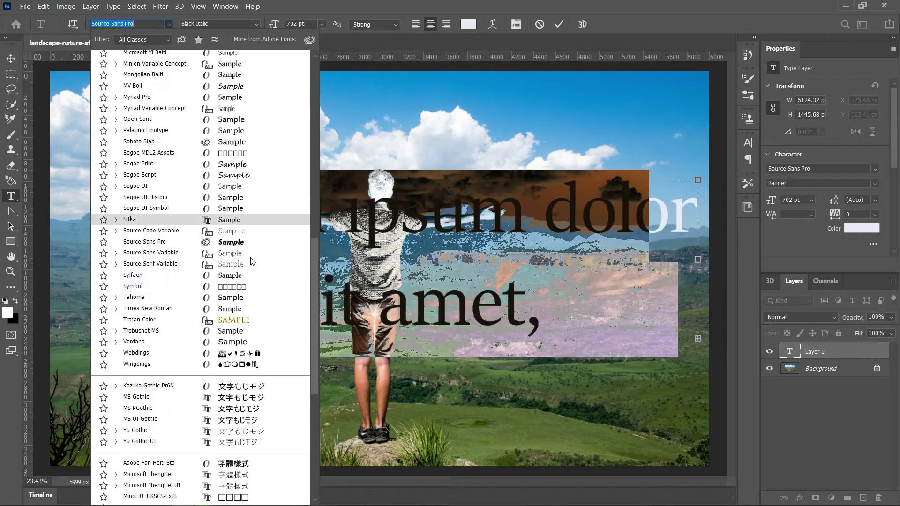
{"action": "left_click", "coordinate": [225, 241]}
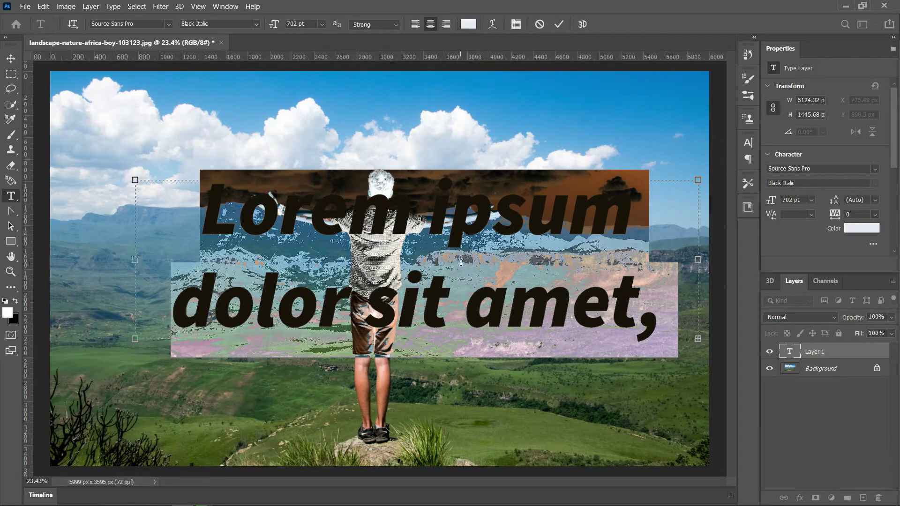
Type 'Mountains' in capitals and commit the text
{"action": "key", "text": "Caps_Lock"}
{"action": "key", "text": "Caps_Lock"}
{"action": "type", "text": "Mou"}
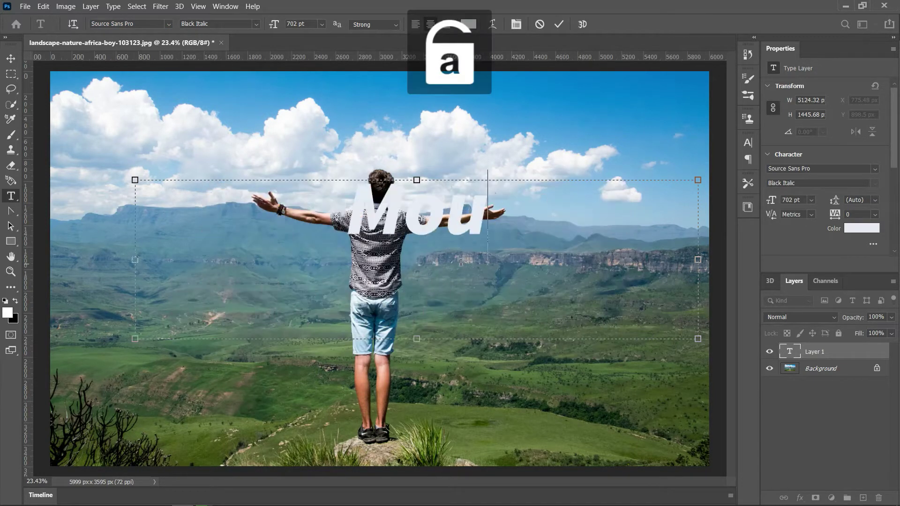
{"action": "type", "text": "ntains"}
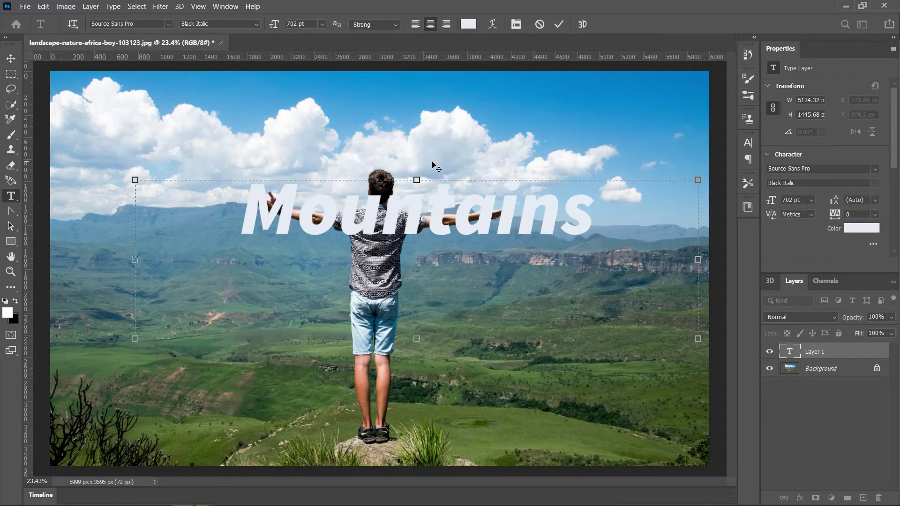
{"action": "left_click", "coordinate": [558, 25]}
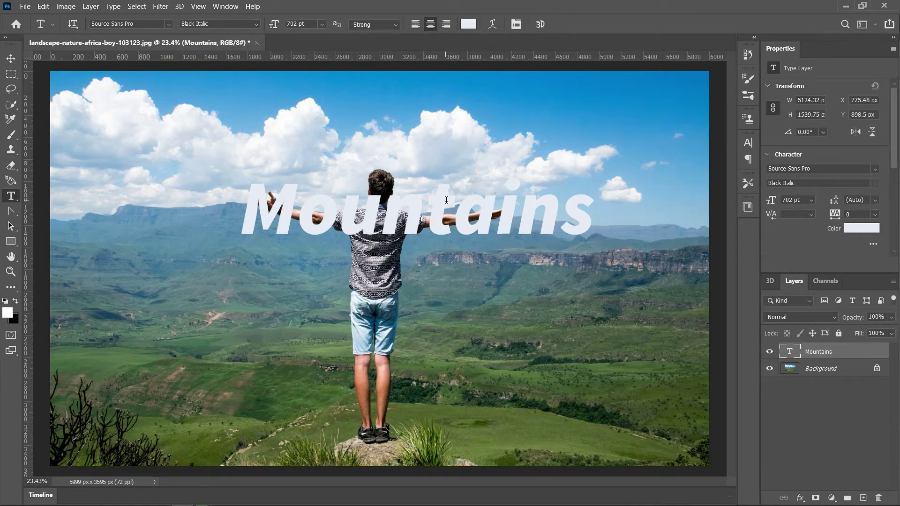
Scale the Mountains text up from its centre and re-centre it over the boy's arms
{"action": "key", "text": "v"}
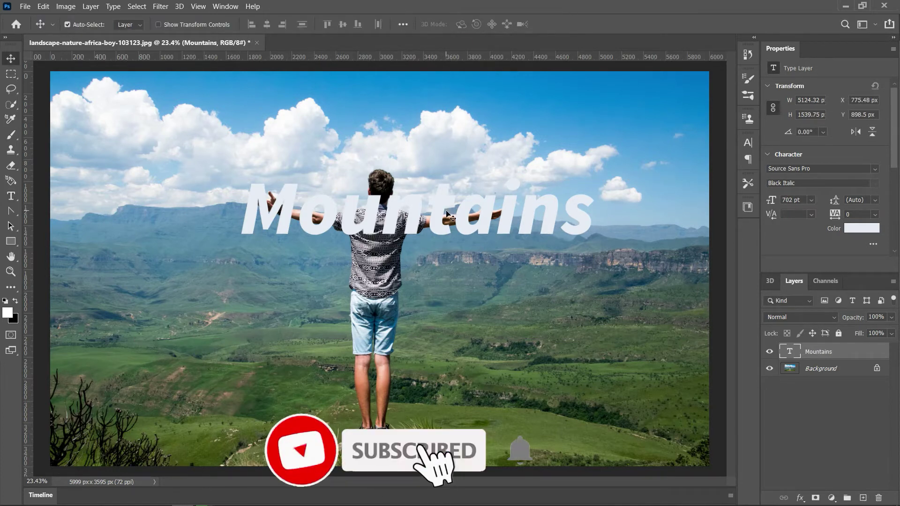
{"action": "left_click_drag", "start_coordinate": [439, 214], "coordinate": [409, 223]}
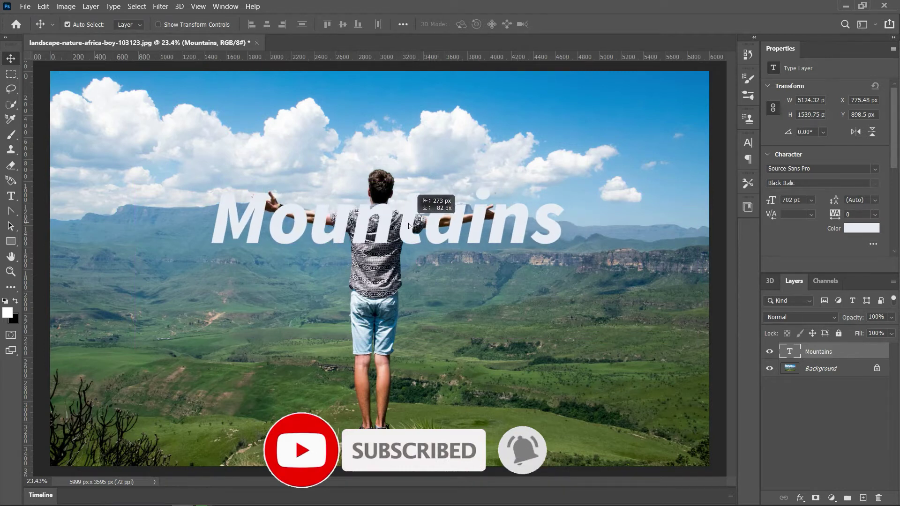
{"action": "key", "text": "ctrl+t"}
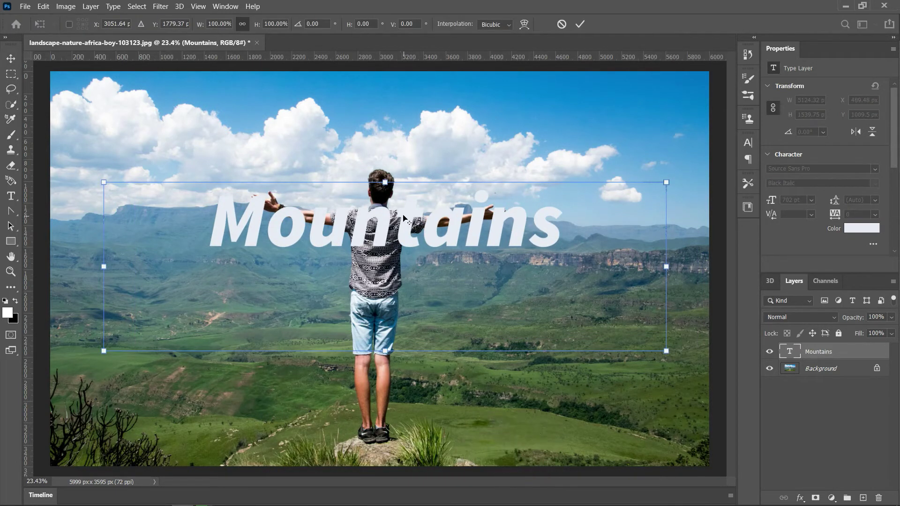
{"action": "mouse_move", "coordinate": [665, 181]}
{"action": "left_mouse_down"}
{"action": "mouse_move", "coordinate": [734, 150]}
{"action": "mouse_move", "coordinate": [678, 163]}
{"action": "left_mouse_up"}
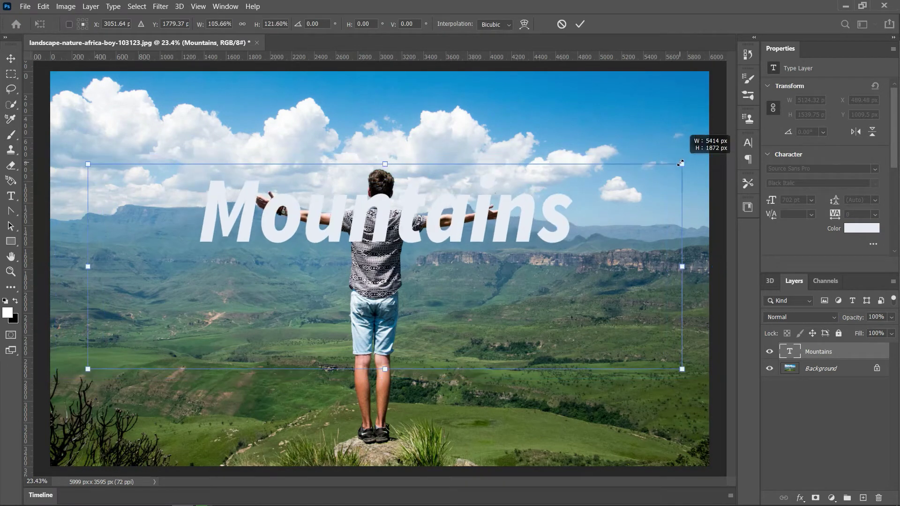
{"action": "left_click_drag", "start_coordinate": [439, 226], "coordinate": [439, 221]}
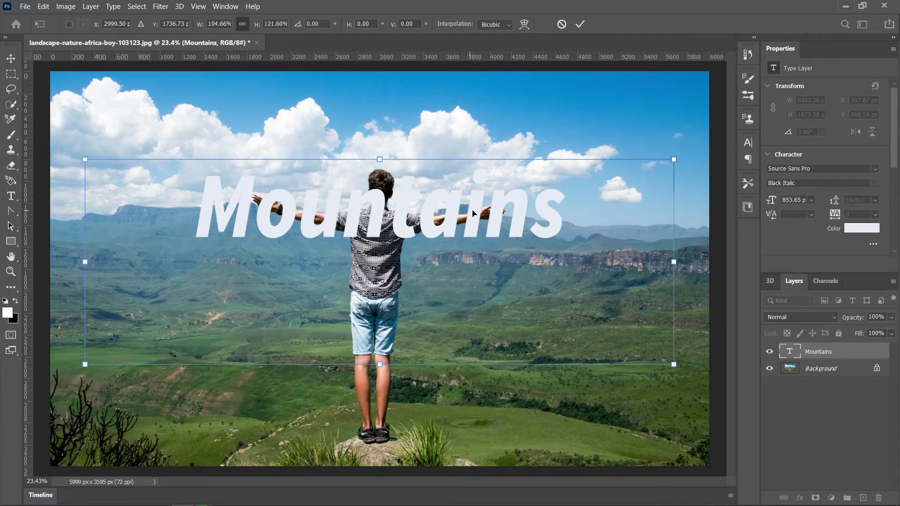
{"action": "left_click_drag", "start_coordinate": [448, 235], "coordinate": [449, 239]}
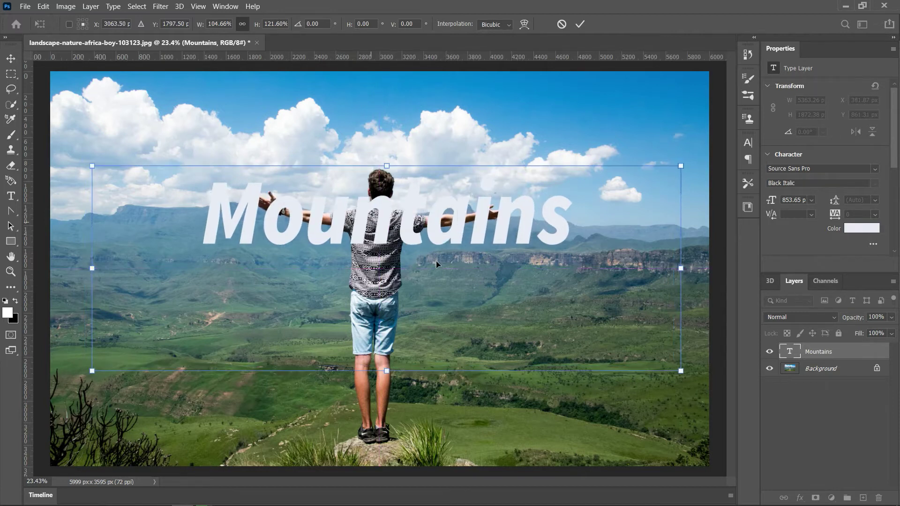
{"action": "left_click", "coordinate": [583, 24]}
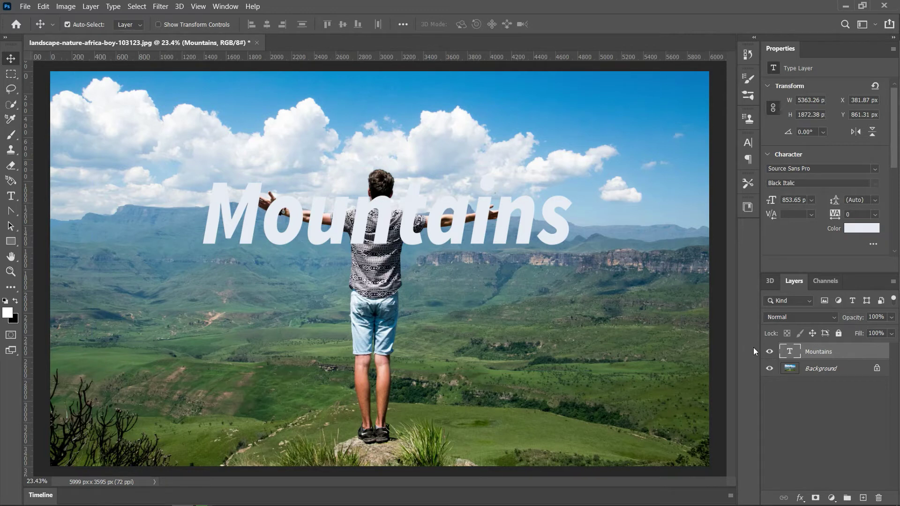
Hide the Mountains layer, select the Background layer, and pick the Quick Selection tool
{"action": "left_click", "coordinate": [768, 352]}
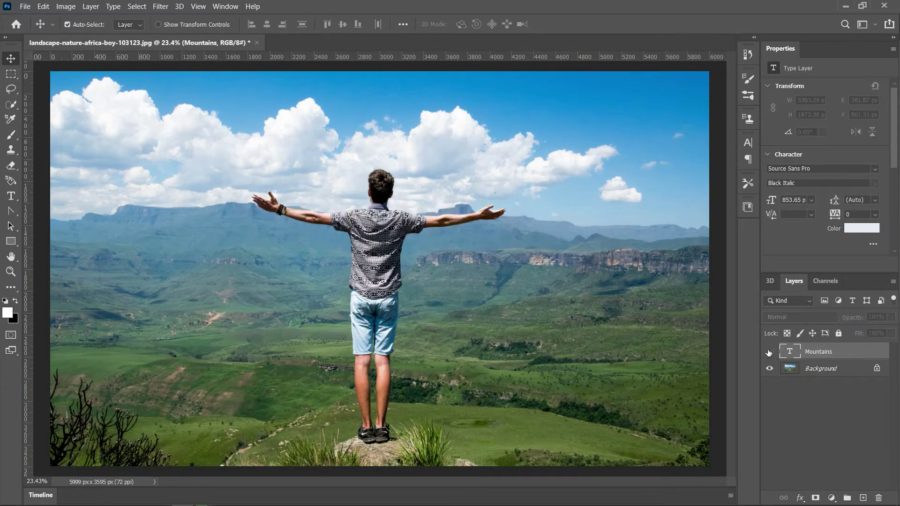
{"action": "left_click", "coordinate": [832, 374]}
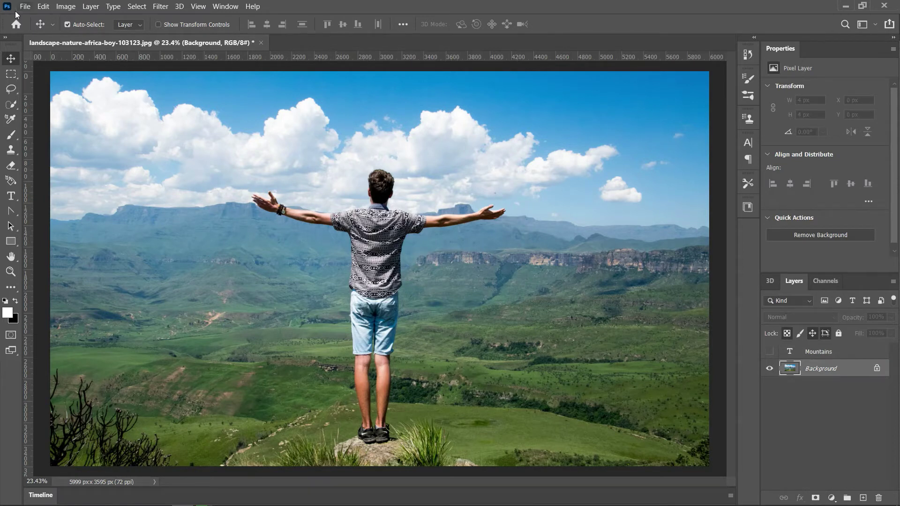
{"action": "left_click", "coordinate": [11, 105]}
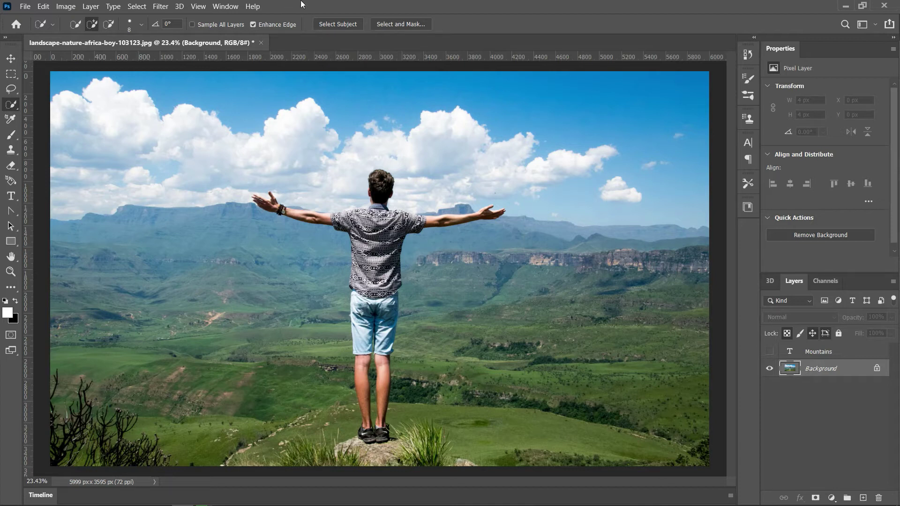
Auto-select the boy with Select Subject and zoom in on his hands
{"action": "left_click", "coordinate": [349, 25]}
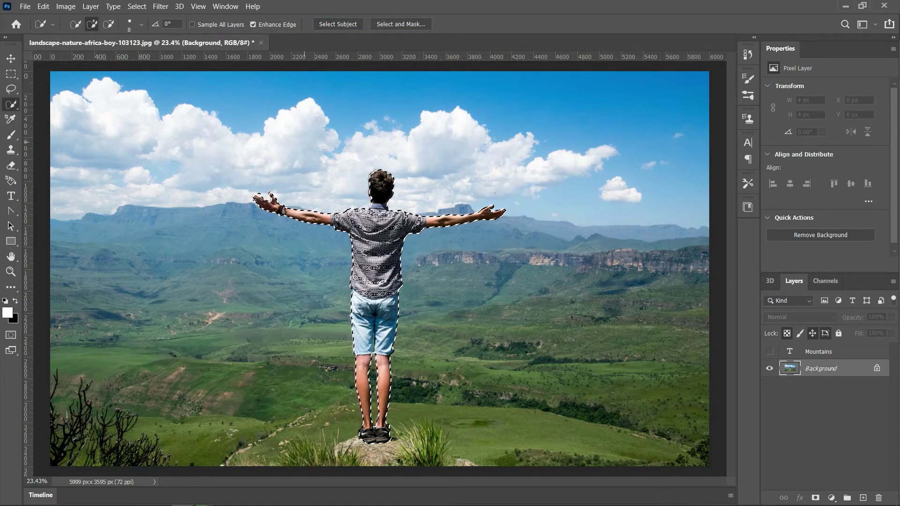
{"action": "scroll", "coordinate": [405, 266], "scroll_direction": "up", "scroll_amount": 2}
{"action": "scroll", "coordinate": [348, 271], "scroll_direction": "down", "scroll_amount": 3}
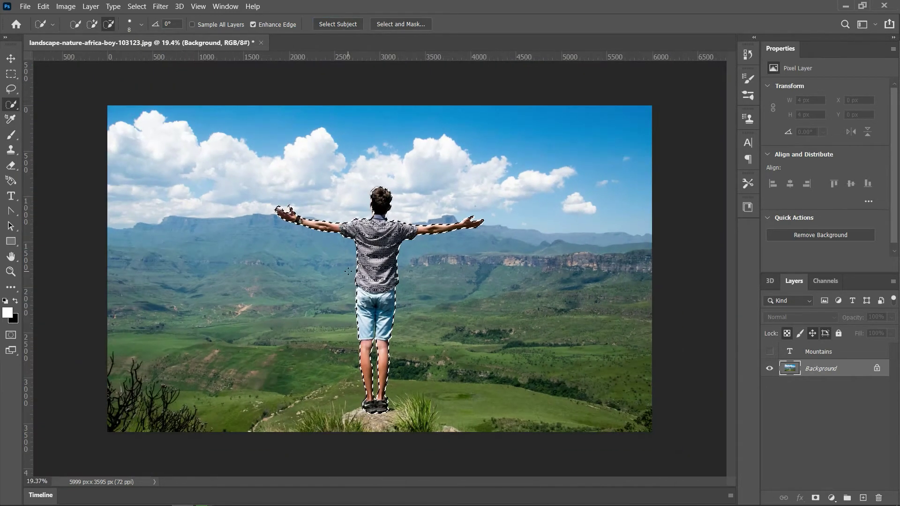
{"action": "scroll", "coordinate": [348, 271], "scroll_direction": "up", "scroll_amount": 3}
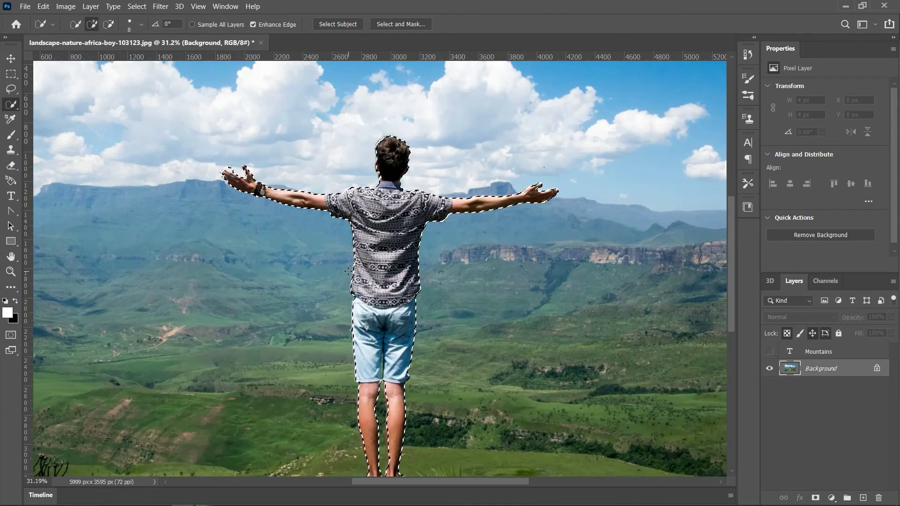
{"action": "scroll", "coordinate": [244, 154], "scroll_direction": "up", "scroll_amount": 3}
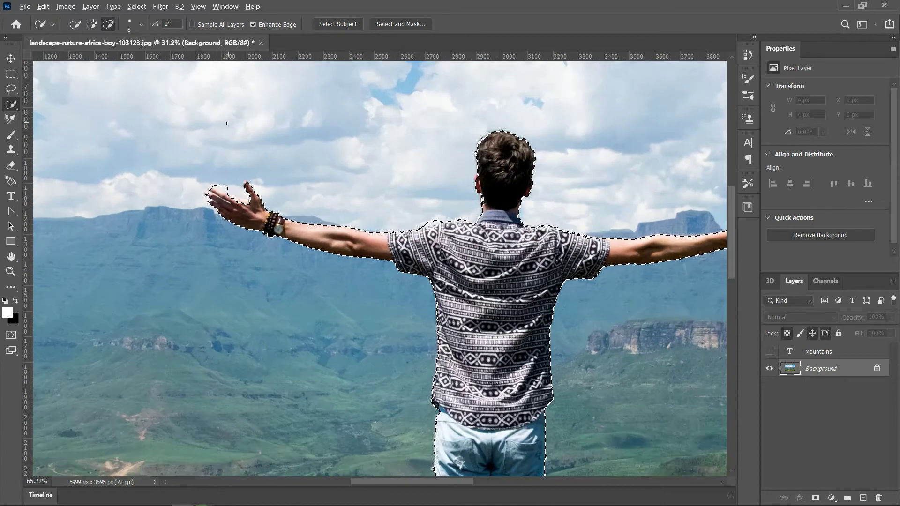
{"action": "scroll", "coordinate": [217, 141], "scroll_direction": "up", "scroll_amount": 3}
{"action": "scroll", "coordinate": [211, 197], "scroll_direction": "up", "scroll_amount": 3}
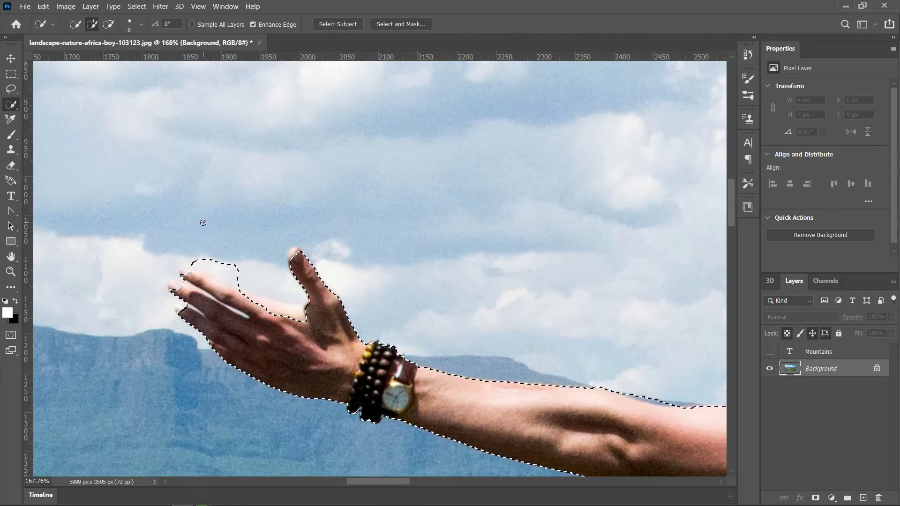
Subtract the excess sky selection above the boy's raised fingers
{"action": "key", "text": "alt"}
{"action": "left_click_drag", "start_coordinate": [199, 250], "coordinate": [209, 265]}
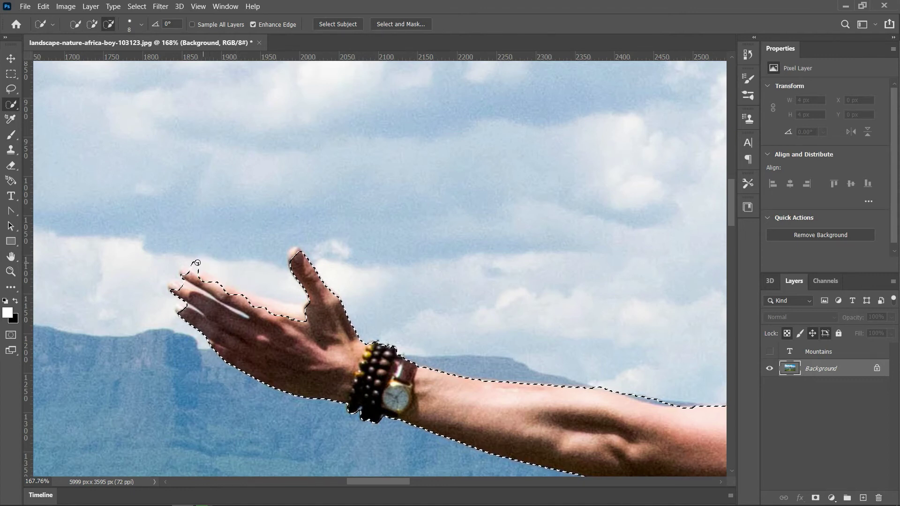
{"action": "mouse_move", "coordinate": [197, 262]}
{"action": "left_mouse_down"}
{"action": "mouse_move", "coordinate": [236, 297]}
{"action": "mouse_move", "coordinate": [262, 303]}
{"action": "left_mouse_up"}
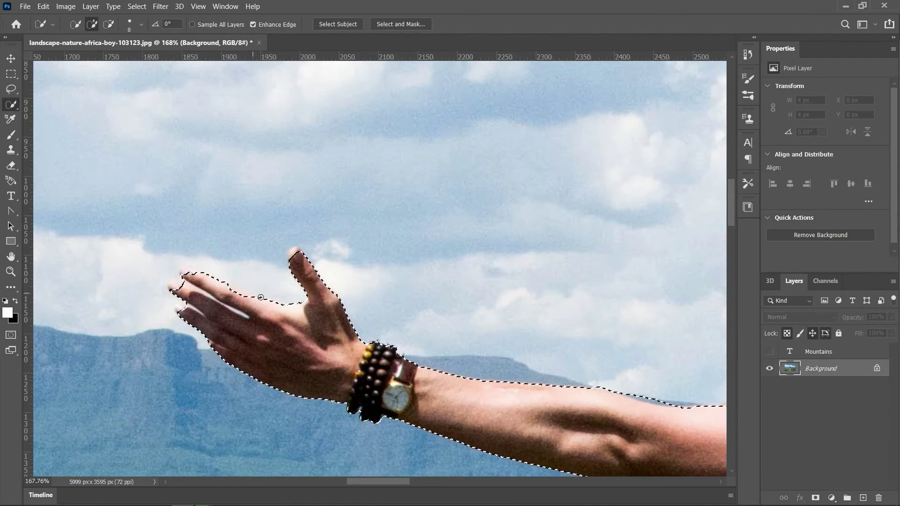
{"action": "scroll", "coordinate": [497, 255], "scroll_direction": "down", "scroll_amount": 5}
{"action": "scroll", "coordinate": [595, 263], "scroll_direction": "up", "scroll_amount": 4}
{"action": "scroll", "coordinate": [595, 262], "scroll_direction": "up", "scroll_amount": 3}
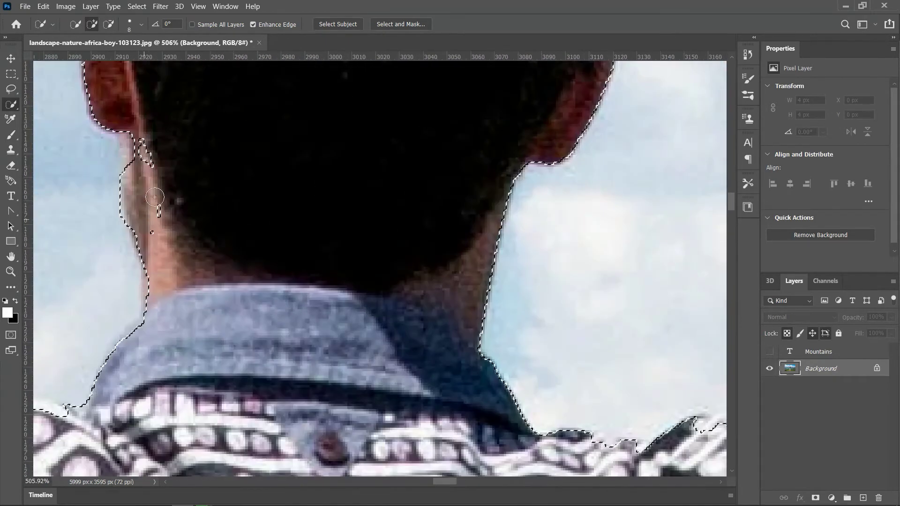
{"action": "scroll", "coordinate": [162, 236], "scroll_direction": "down", "scroll_amount": 5}
{"action": "scroll", "coordinate": [163, 236], "scroll_direction": "down", "scroll_amount": 3}
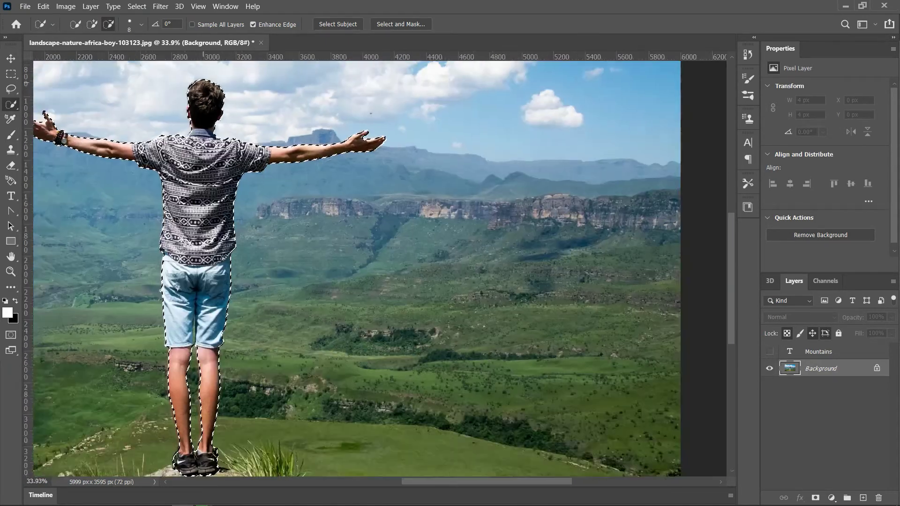
{"action": "scroll", "coordinate": [421, 300], "scroll_direction": "up", "scroll_amount": 3}
{"action": "scroll", "coordinate": [446, 347], "scroll_direction": "down", "scroll_amount": 4}
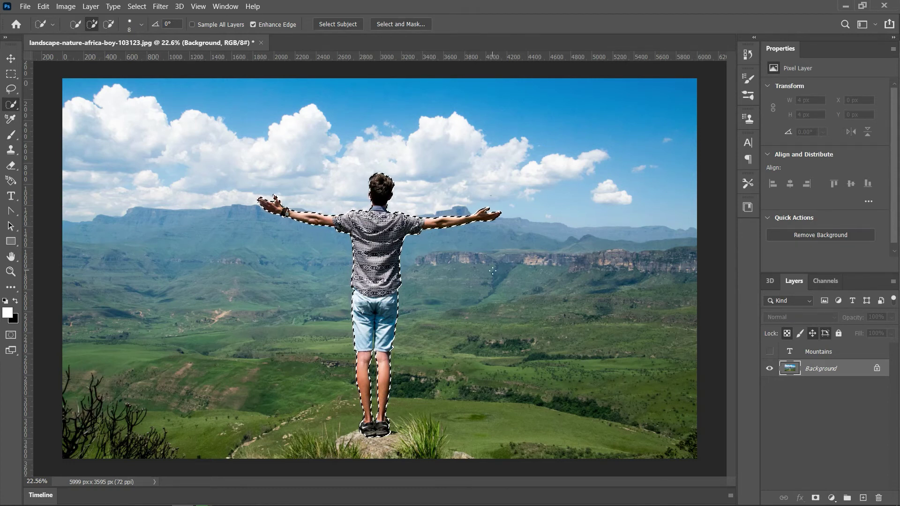
Enter Select and Mask with the Refine Edge Brush and zoom in on the arm
{"action": "left_click", "coordinate": [400, 24]}
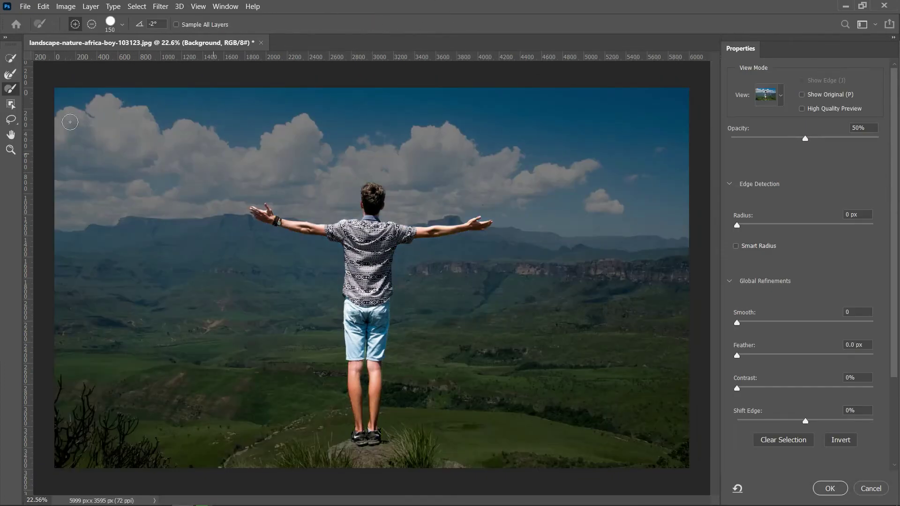
{"action": "left_click", "coordinate": [6, 79]}
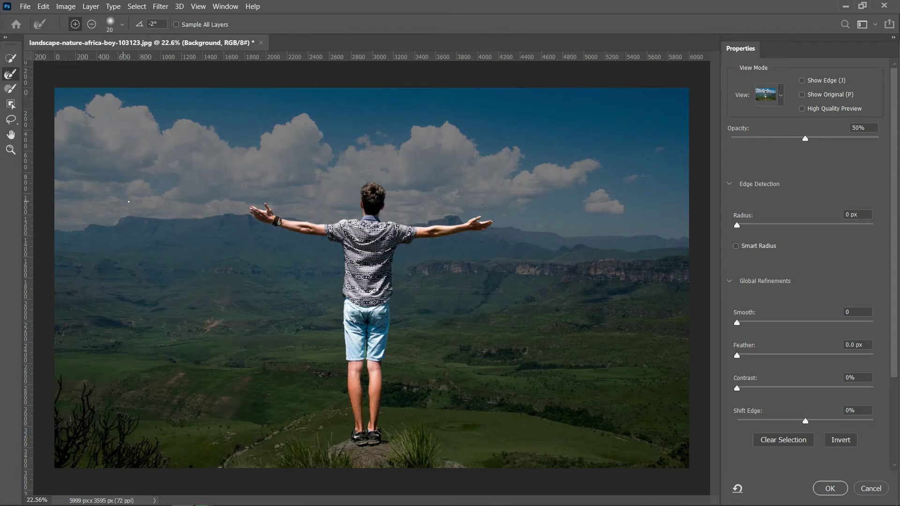
{"action": "scroll", "coordinate": [304, 221], "scroll_direction": "up", "scroll_amount": 2}
{"action": "scroll", "coordinate": [304, 221], "scroll_direction": "up", "scroll_amount": 3}
{"action": "scroll", "coordinate": [302, 326], "scroll_direction": "up", "scroll_amount": 3}
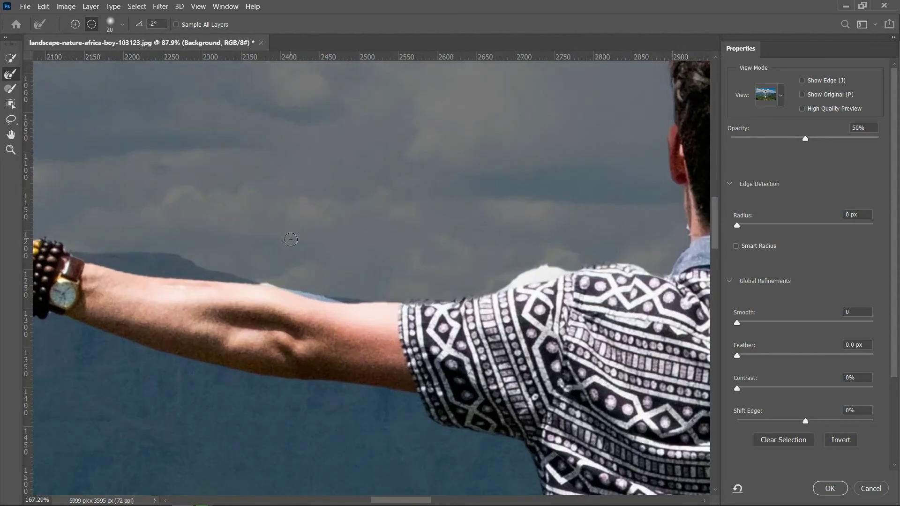
{"action": "scroll", "coordinate": [302, 326], "scroll_direction": "up", "scroll_amount": 2}
Refine the selection along the upper edge of the boy's left arm
{"action": "left_click_drag", "start_coordinate": [302, 326], "coordinate": [296, 315]}
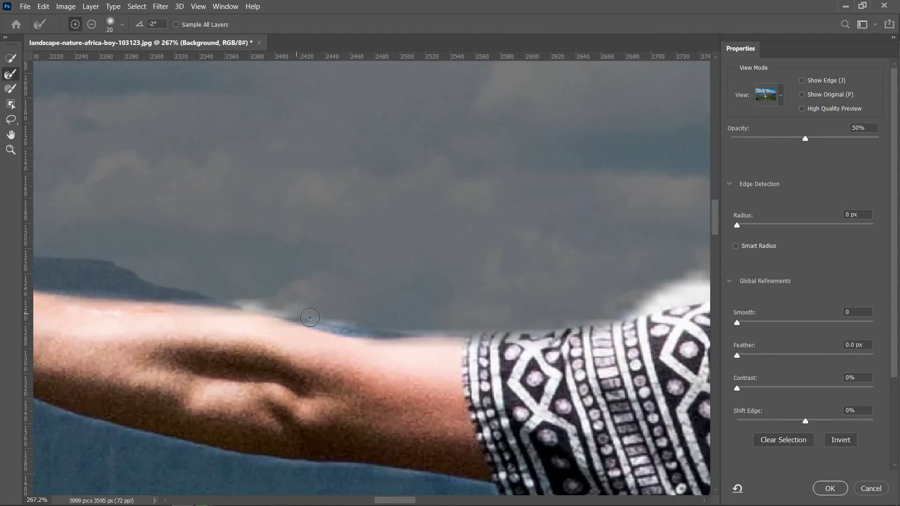
{"action": "scroll", "coordinate": [396, 253], "scroll_direction": "down", "scroll_amount": 3}
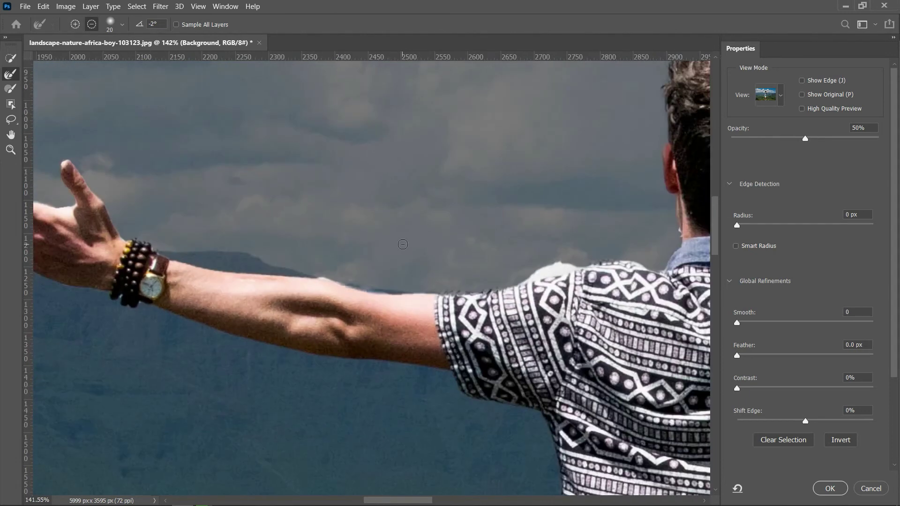
{"action": "scroll", "coordinate": [399, 236], "scroll_direction": "down", "scroll_amount": 2}
{"action": "scroll", "coordinate": [400, 236], "scroll_direction": "down", "scroll_amount": 1}
{"action": "scroll", "coordinate": [421, 258], "scroll_direction": "down", "scroll_amount": 2}
{"action": "scroll", "coordinate": [469, 291], "scroll_direction": "down", "scroll_amount": 2}
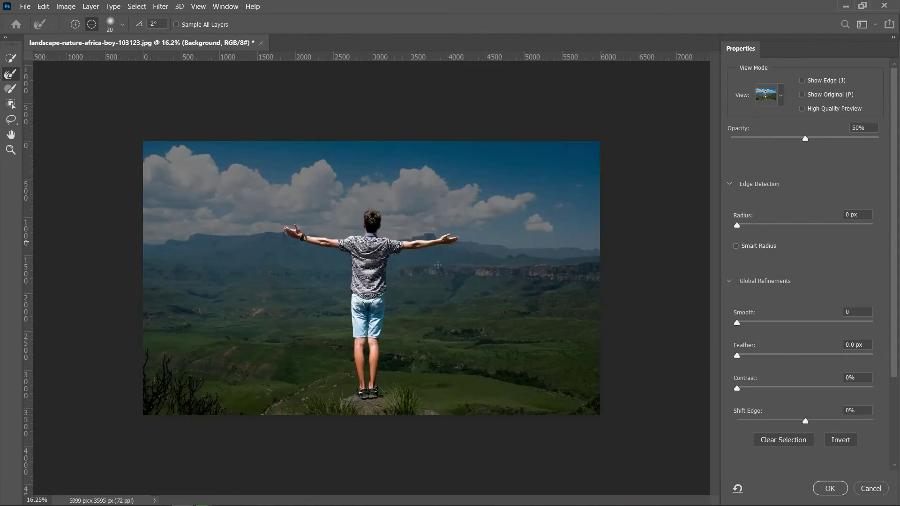
{"action": "scroll", "coordinate": [496, 307], "scroll_direction": "up", "scroll_amount": 2}
{"action": "key", "text": "alt"}
Apply the refined selection, show the Mountains layer, and mask it behind the boy
{"action": "left_click", "coordinate": [830, 490]}
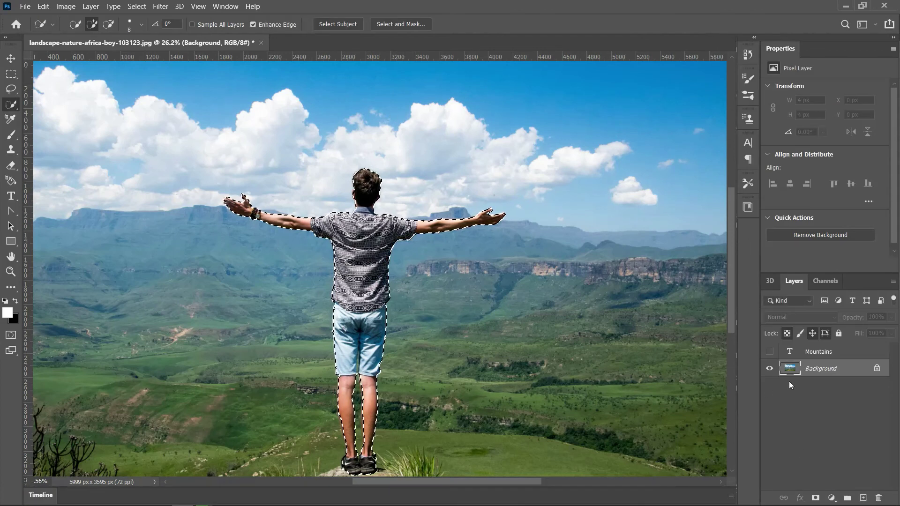
{"action": "left_click", "coordinate": [769, 351]}
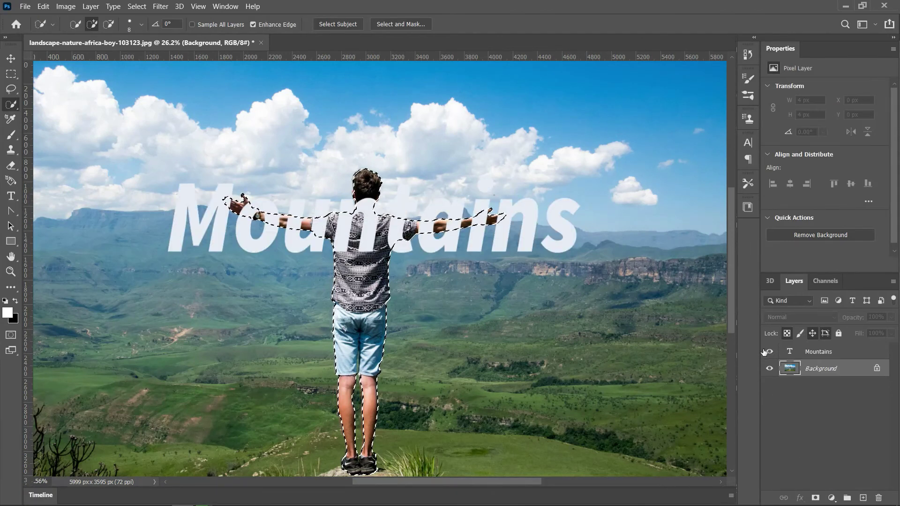
{"action": "left_click", "coordinate": [830, 351]}
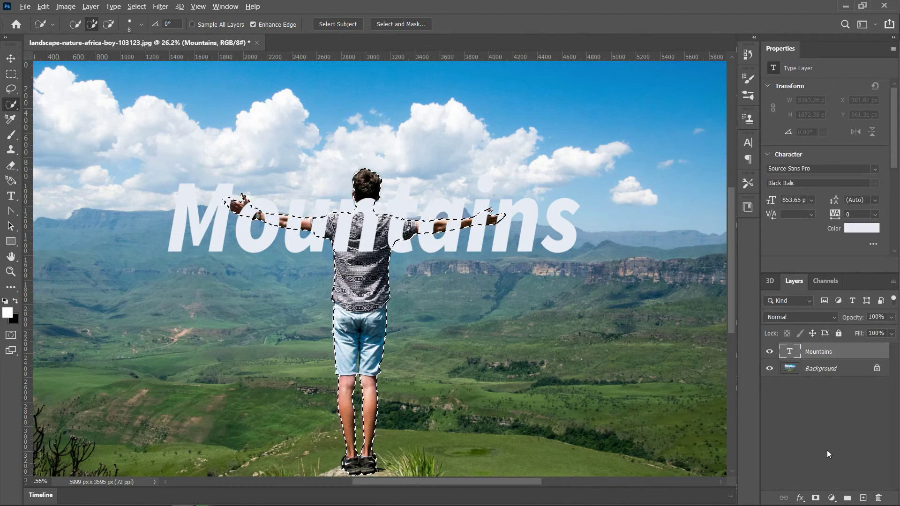
{"action": "left_click", "coordinate": [815, 498]}
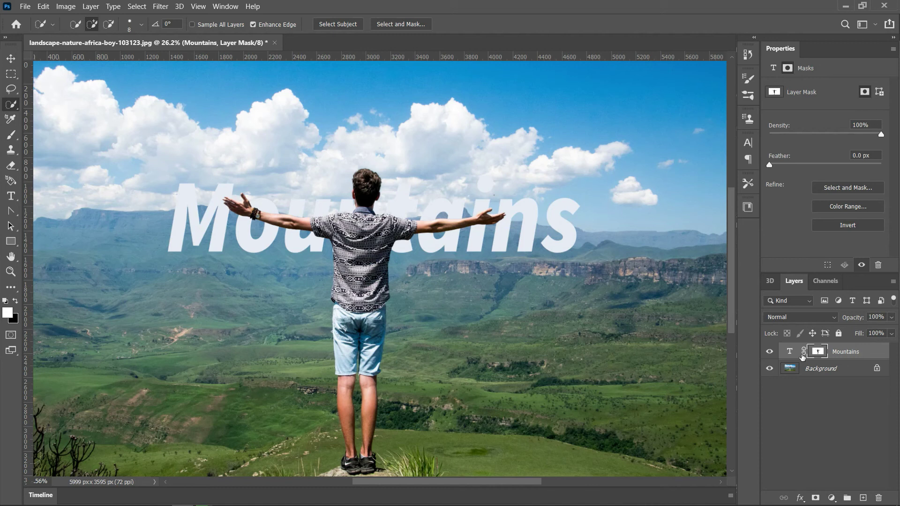
{"action": "key", "text": "ctrl+z"}
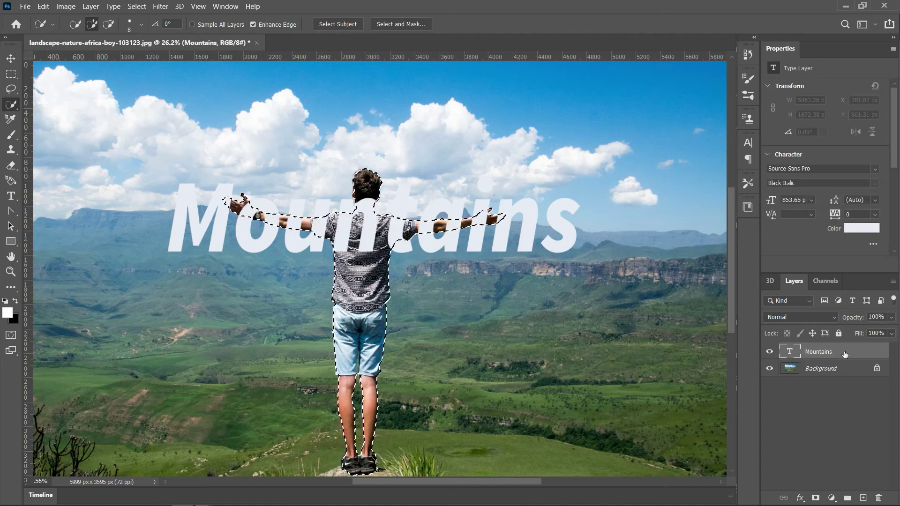
{"action": "left_click", "coordinate": [815, 497]}
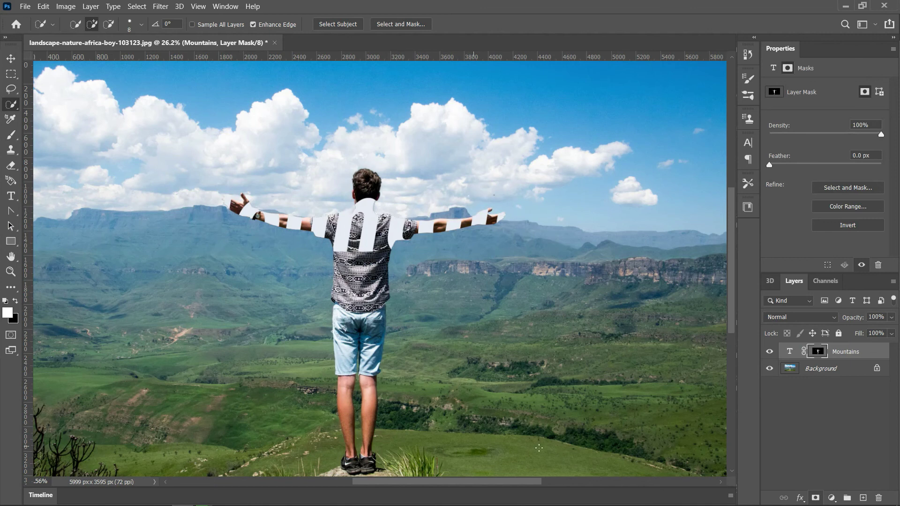
{"action": "key", "text": "ctrl+z"}
{"action": "left_click", "coordinate": [815, 497], "text": "alt"}
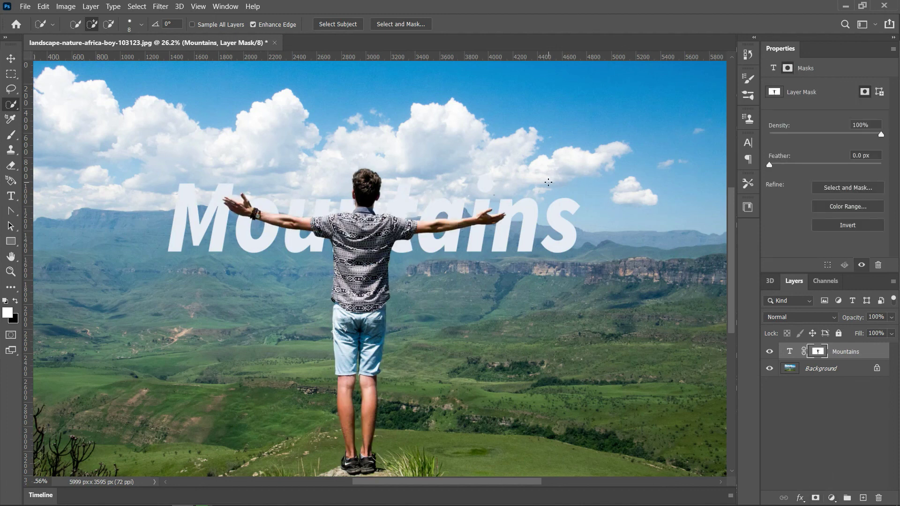